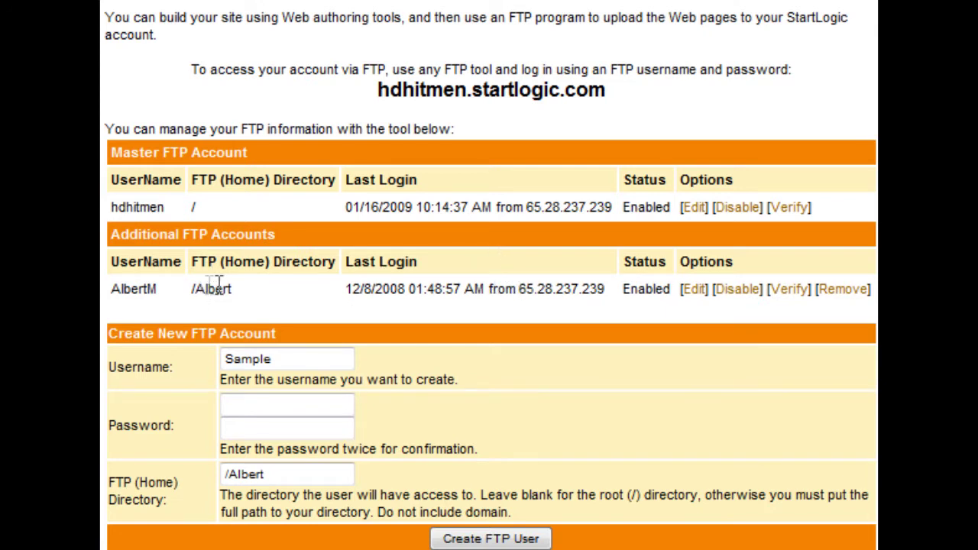
- Replace the Sample placeholder in the Username field with the new FTP username
left_click_drag(191, 291, 283, 313)
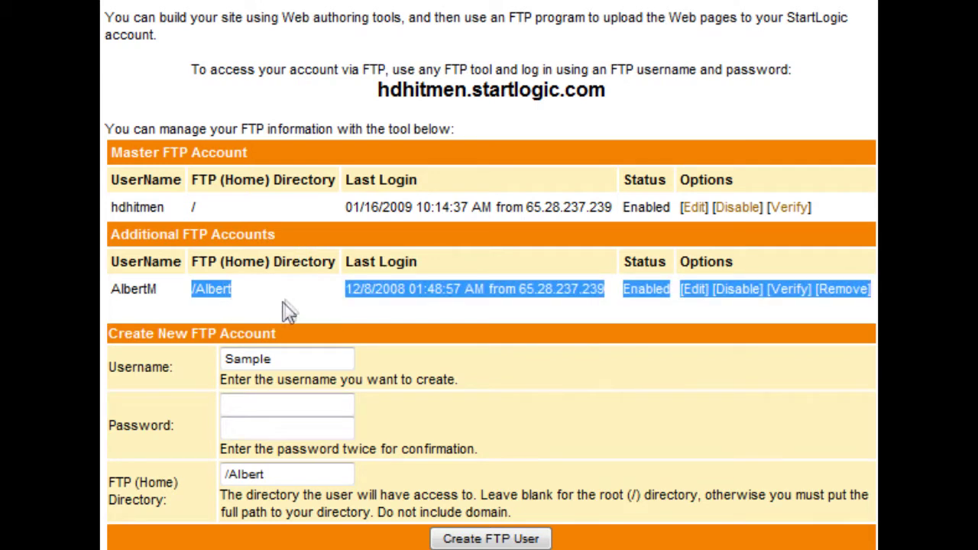
left_click(294, 308)
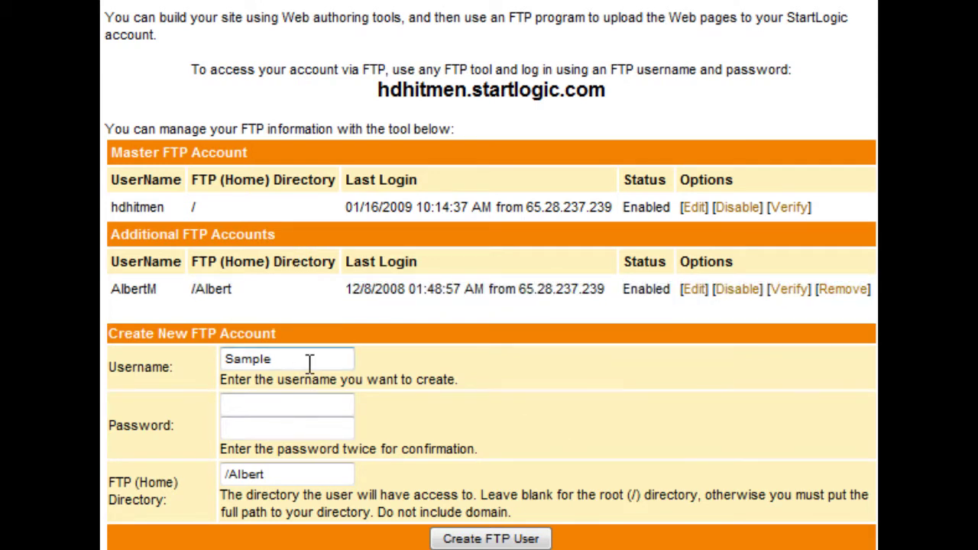
left_click_drag(310, 362, 127, 365)
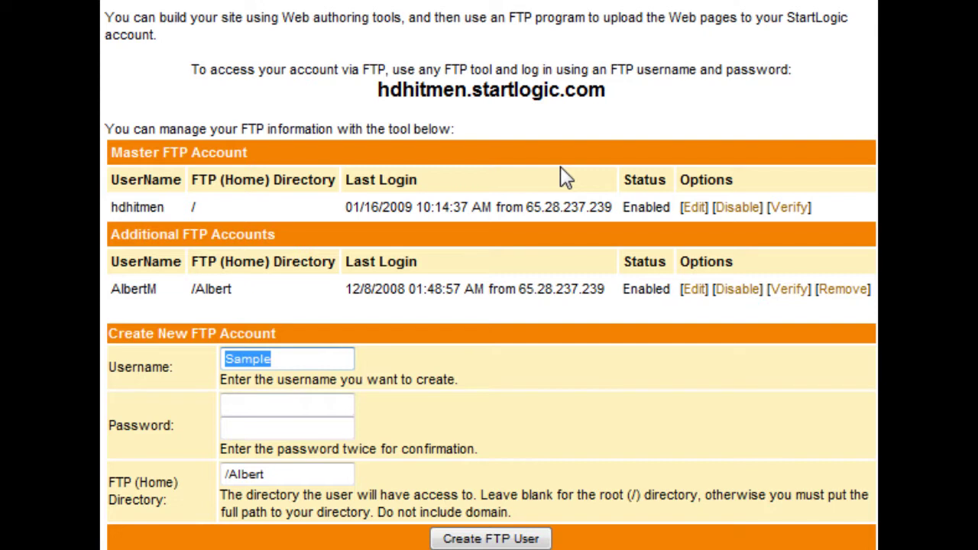
type("compu")
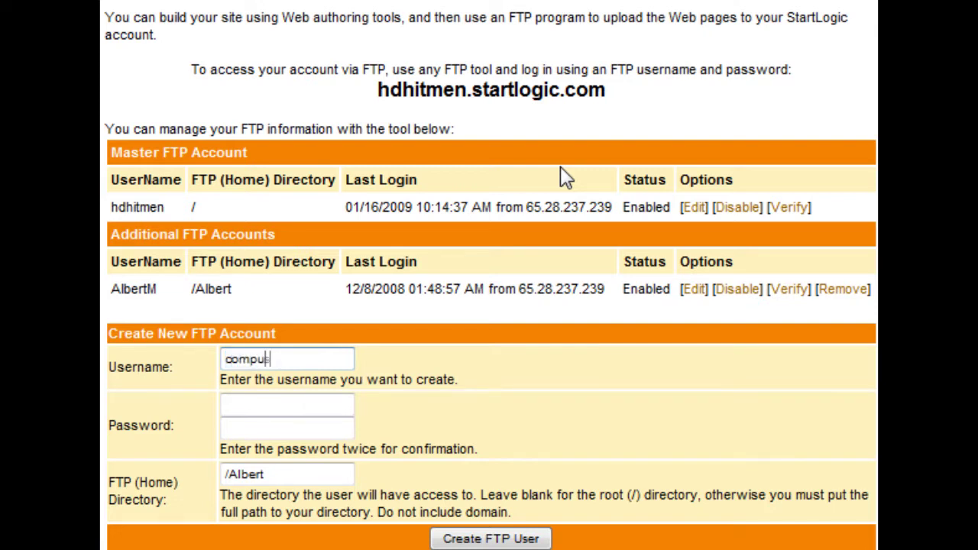
type("sa2009")
- Enter and confirm the password, keep /Albert as home directory, and create the FTP user
left_click(271, 412)
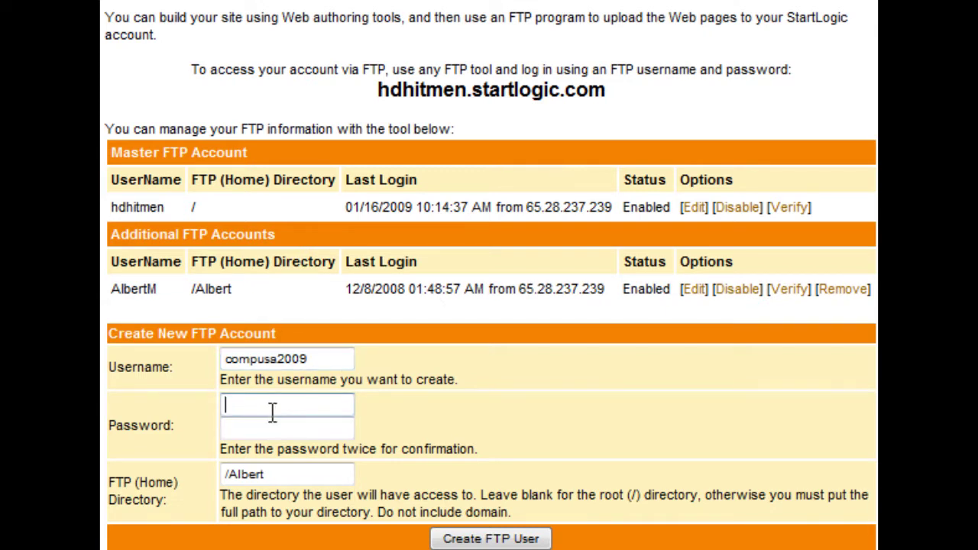
type("••••••••••")
key("Tab")
type("••••••••••")
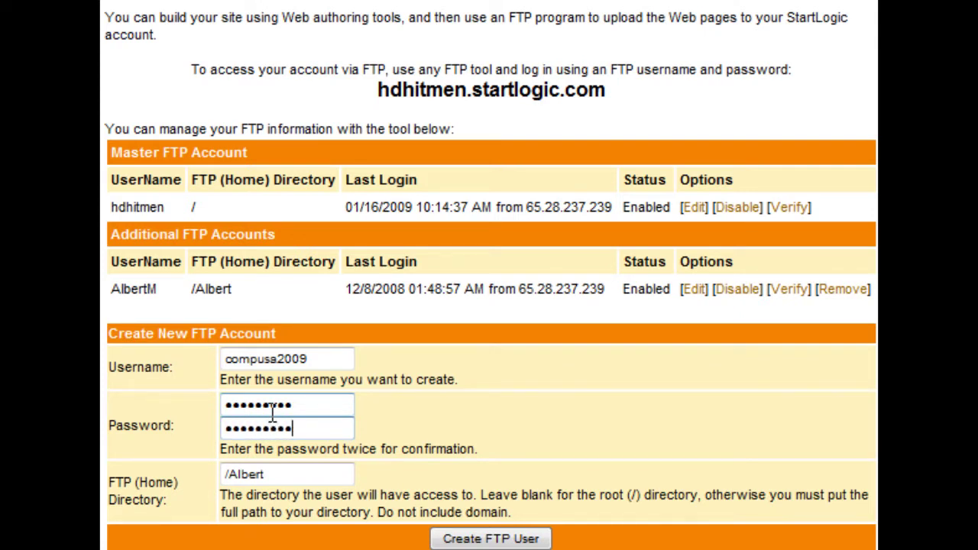
left_click(290, 475)
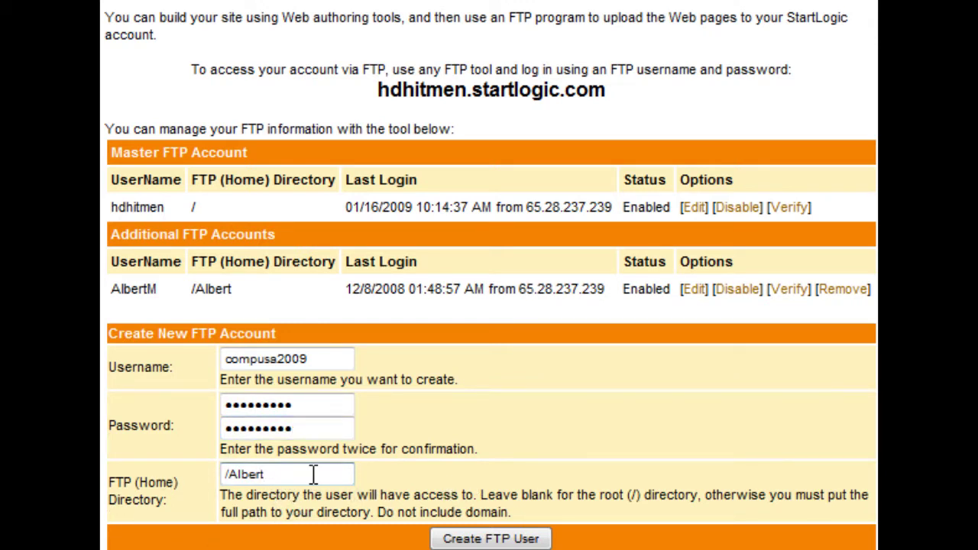
left_click(474, 540)
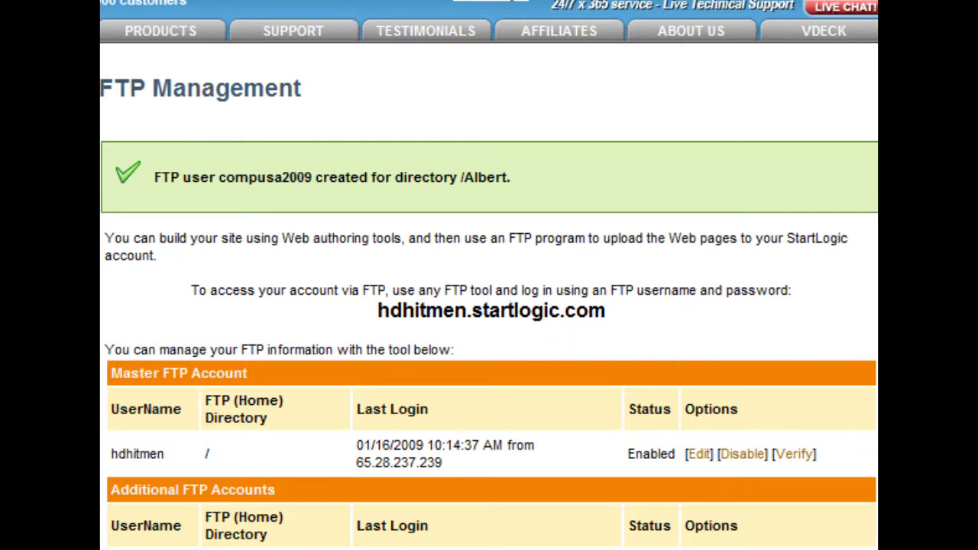
scroll(488, 305, "down", 2)
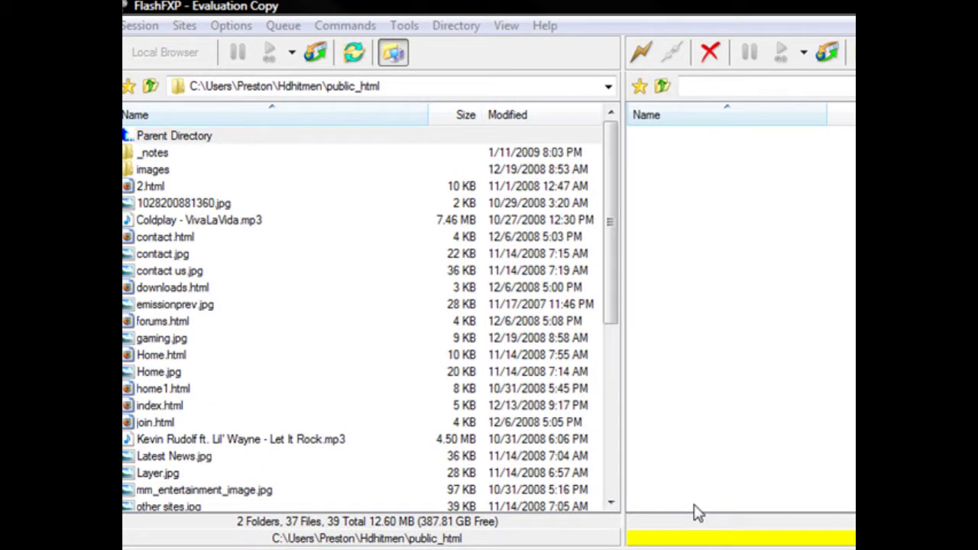
- Bring up FlashFXP's Quick Connect dialog from the lightning-bolt Connect menu, then dismiss it
left_click(648, 62)
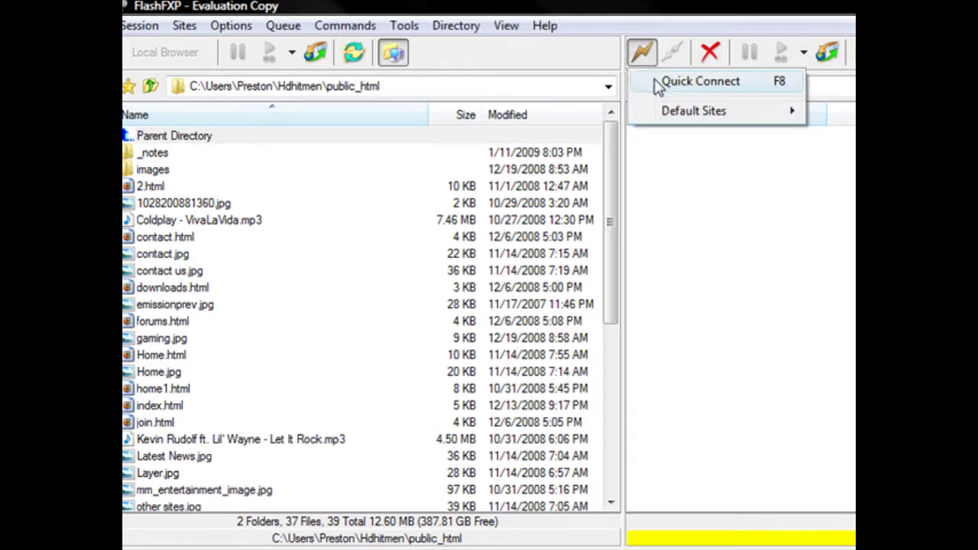
left_click(655, 86)
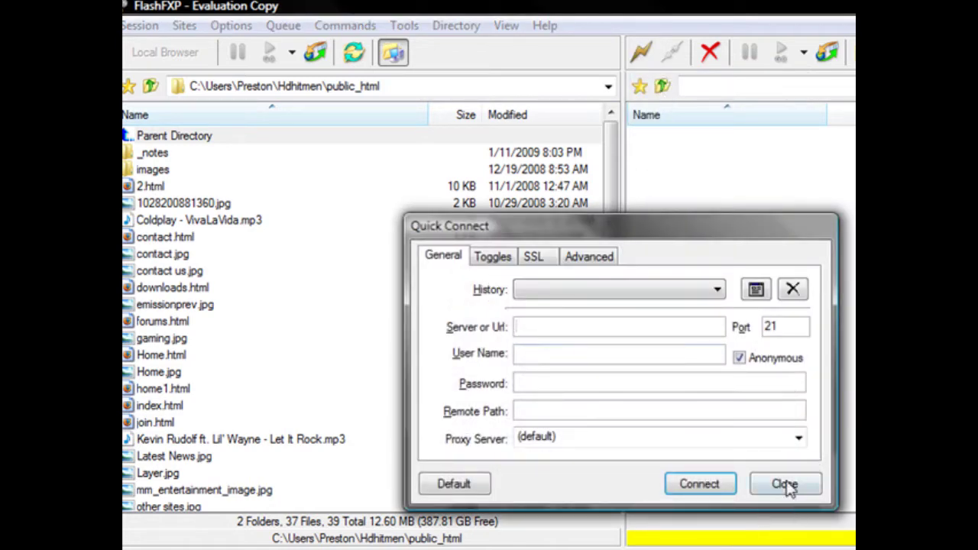
left_click(784, 484)
- Reopen Quick Connect with F8 and enter the server address hdhitmen.startlogic.com
left_click(642, 52)
key("F8")
left_click(596, 330)
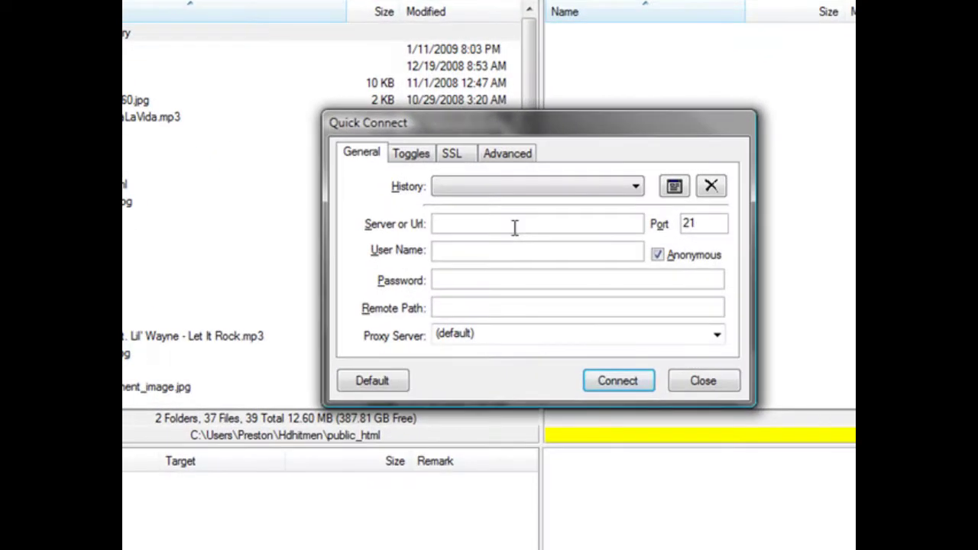
type("hdhitmen.startlogic.com")
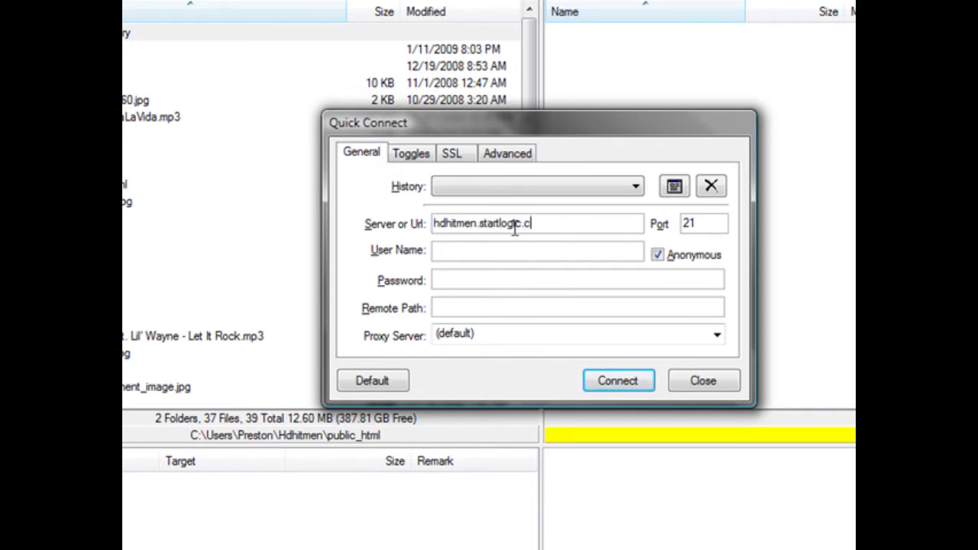
- Fill in the new FTP user's name and password and connect to the server
left_click(497, 257)
type("comp")
type("usa2009")
left_click(589, 277)
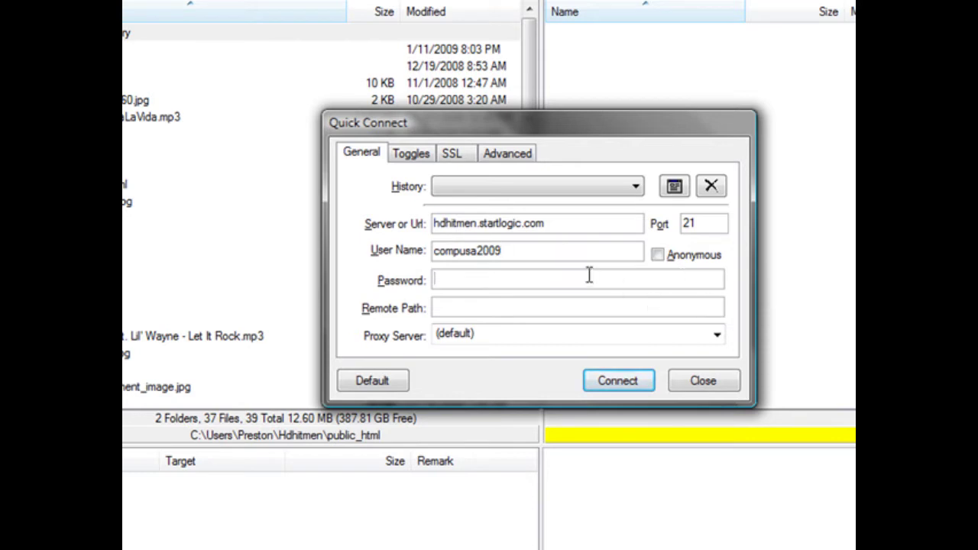
type("**********")
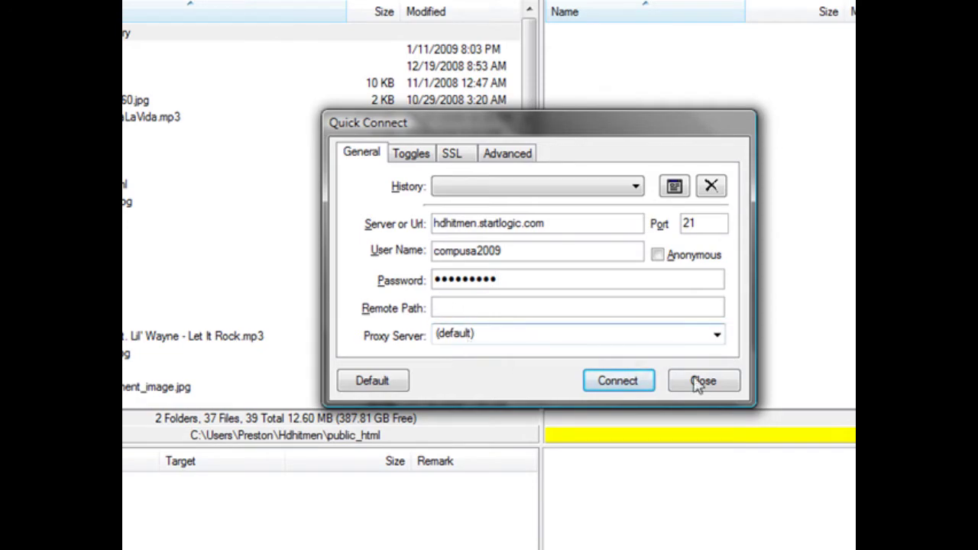
left_click(617, 382)
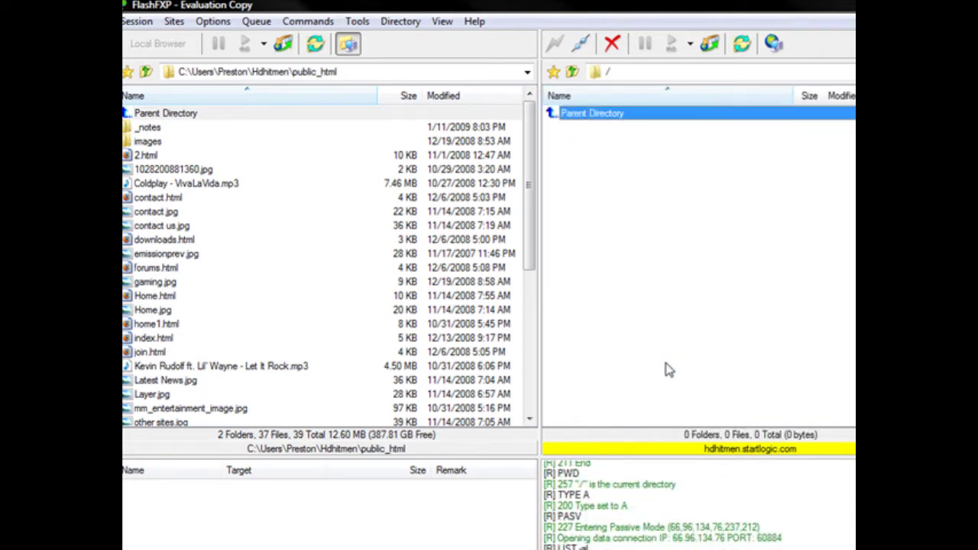
- Select and deselect the remote Parent Directory entry, then drag contact.jpg into the remote root
left_click(592, 153)
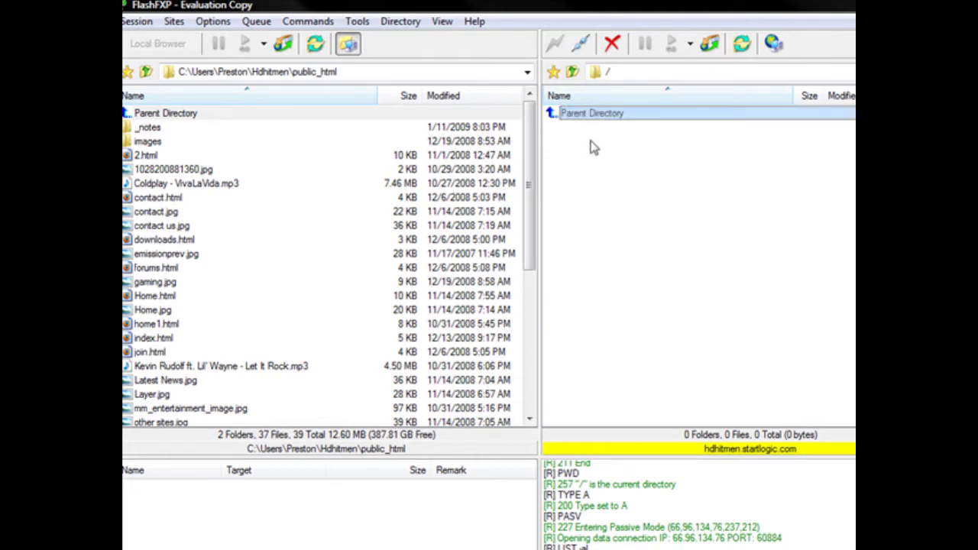
left_click(592, 120)
left_click(590, 116)
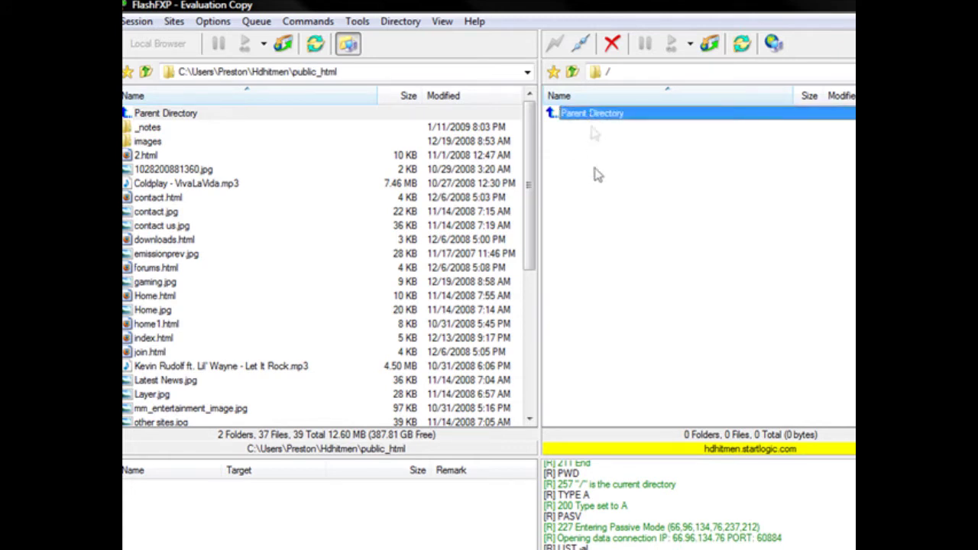
left_click(616, 245)
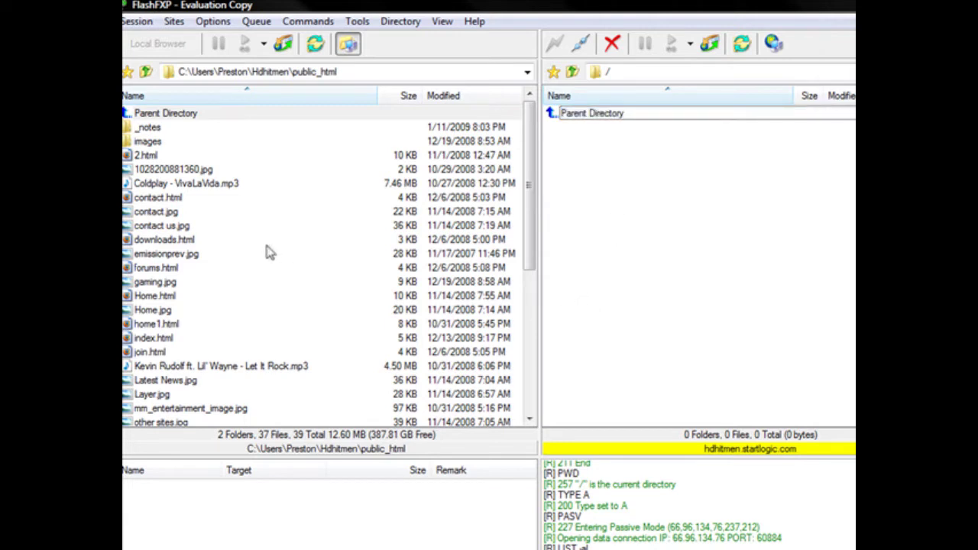
left_click_drag(153, 214, 709, 209)
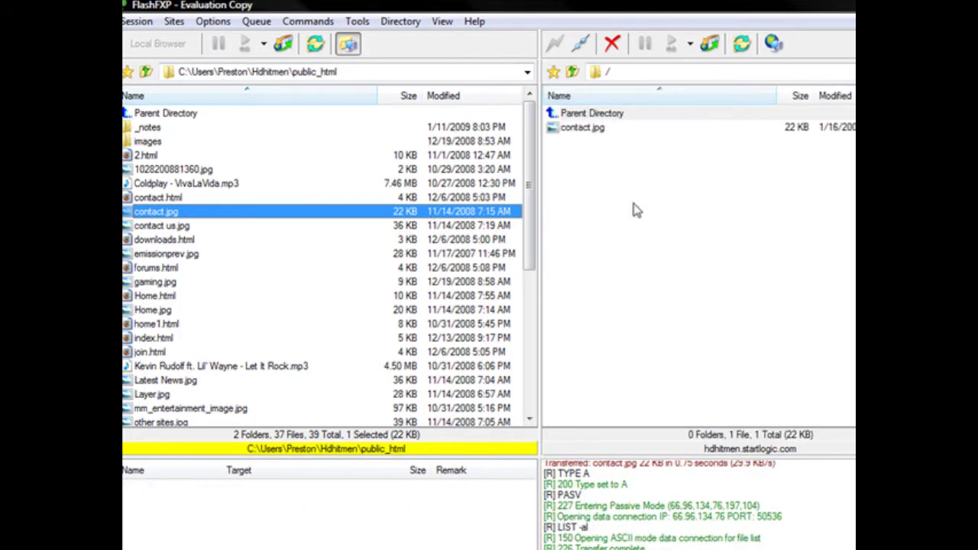
- Activate the remote file list holding the uploaded 22 KB contact.jpg
left_click(634, 169)
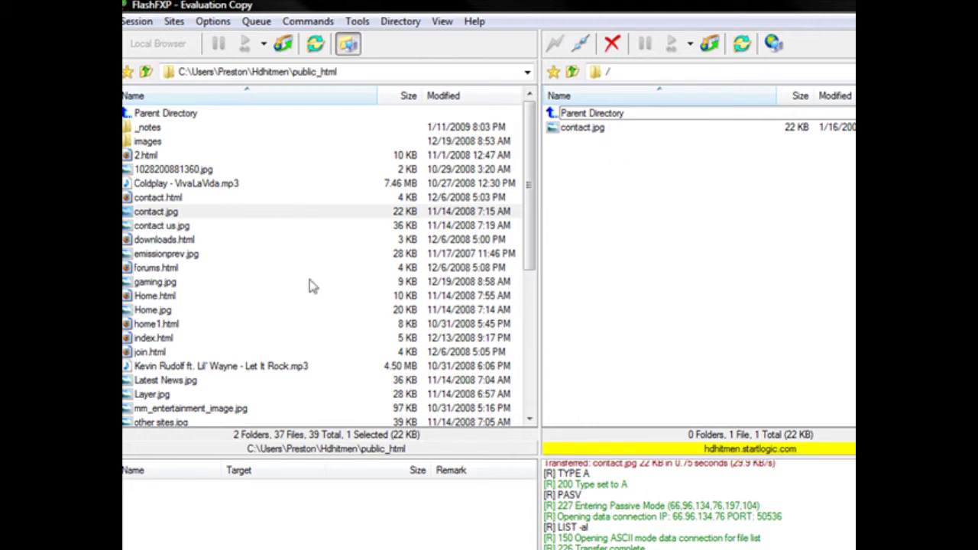
- Attempt to upload contact.html, cancel the same-name Move File prompt, and widen the local list
left_click(278, 200)
left_click_drag(278, 210, 268, 203)
left_click(672, 381)
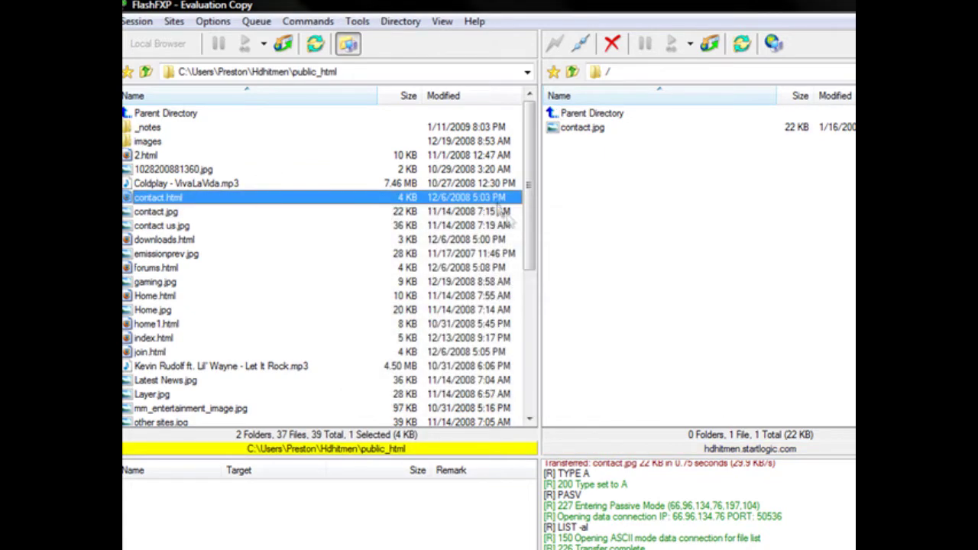
left_click_drag(538, 287, 556, 275)
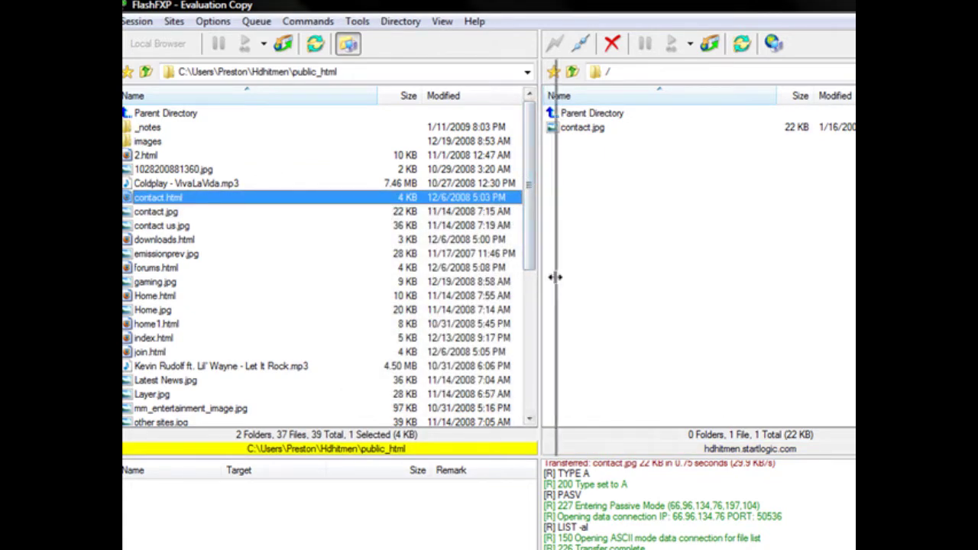
- Cancel a second upload attempt, upload the images folder to the server, then disconnect
left_click_drag(130, 226, 132, 203)
left_click(668, 376)
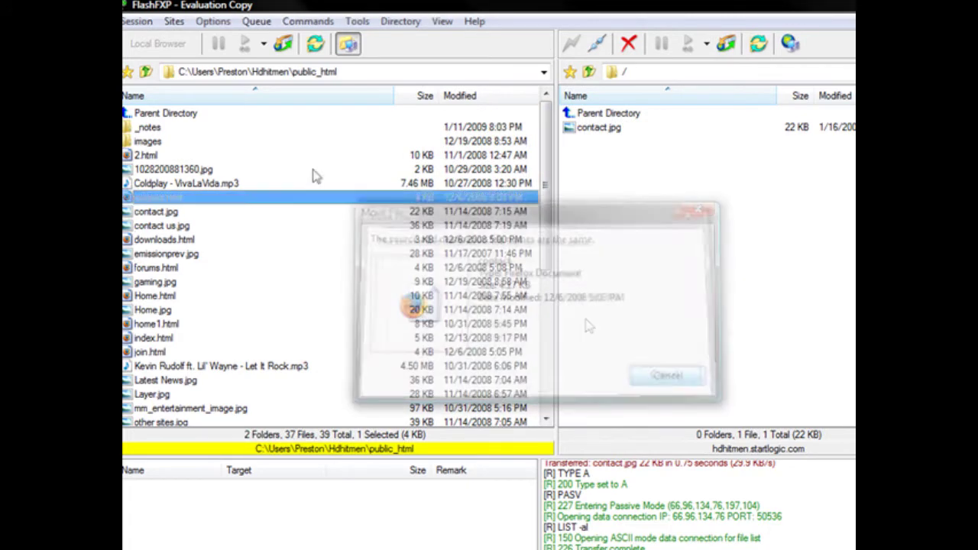
left_click_drag(162, 145, 640, 218)
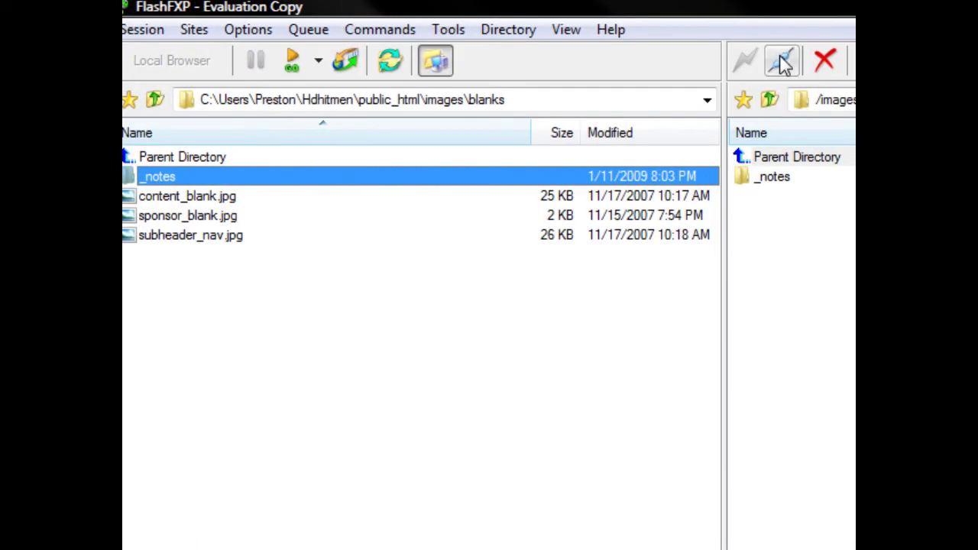
left_click(781, 63)
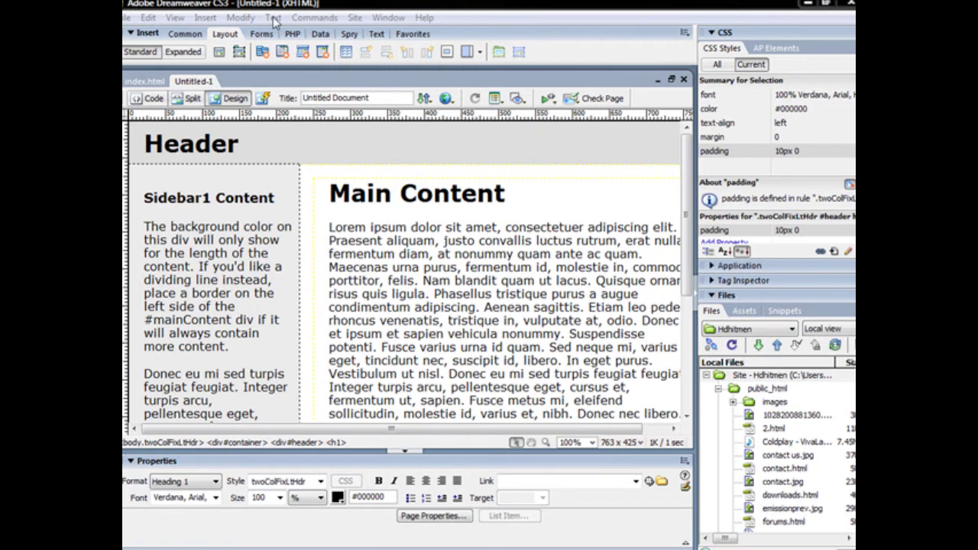
- Choose Site > New Site to open the Site Definition wizard
left_click(354, 17)
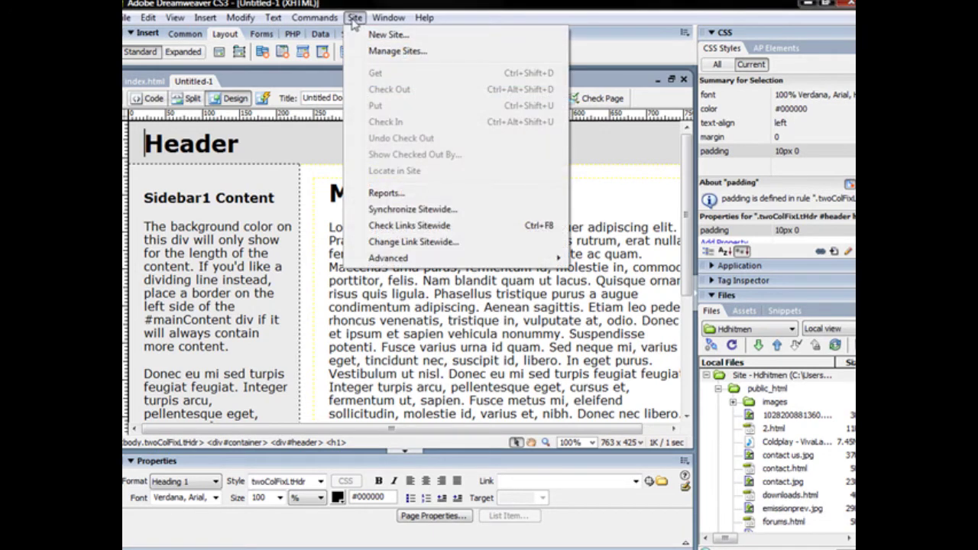
left_click(372, 34)
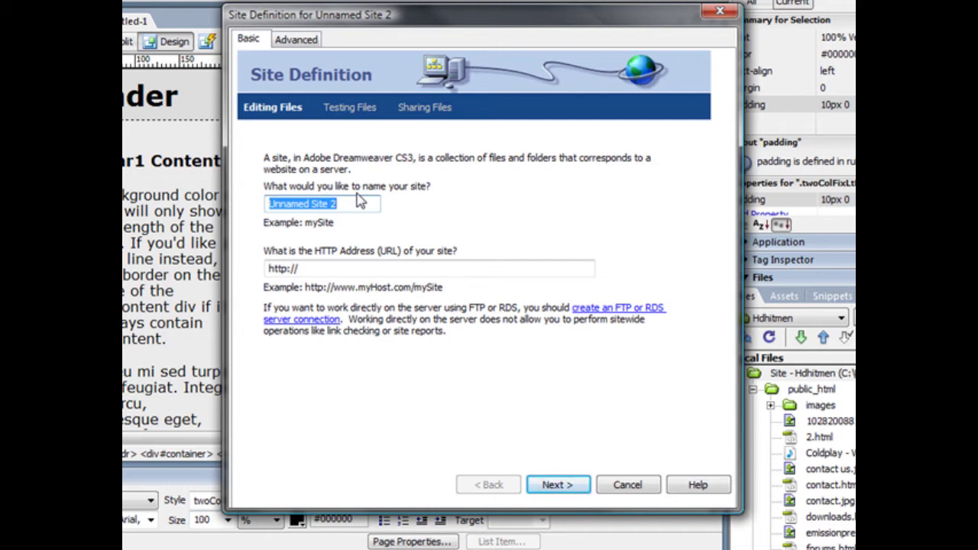
type("co")
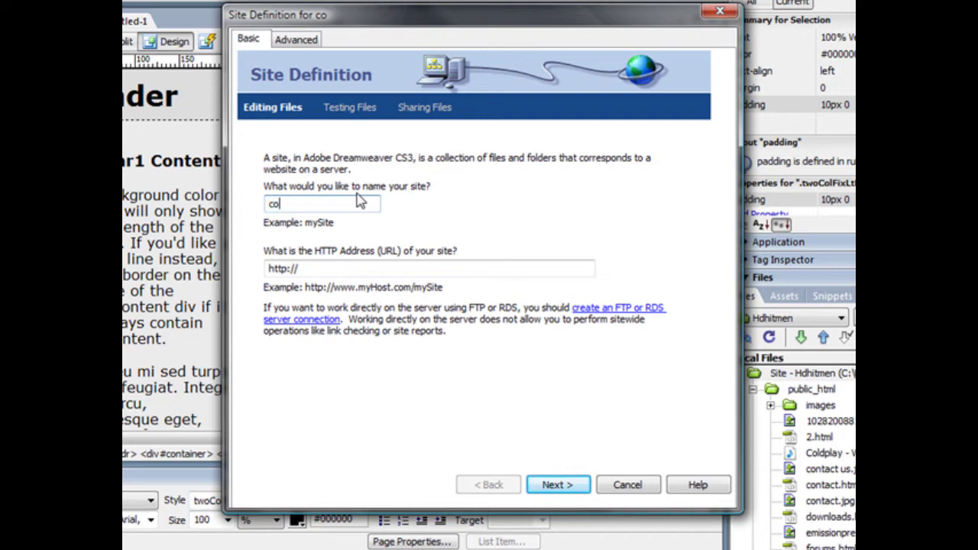
type("mpusa2009")
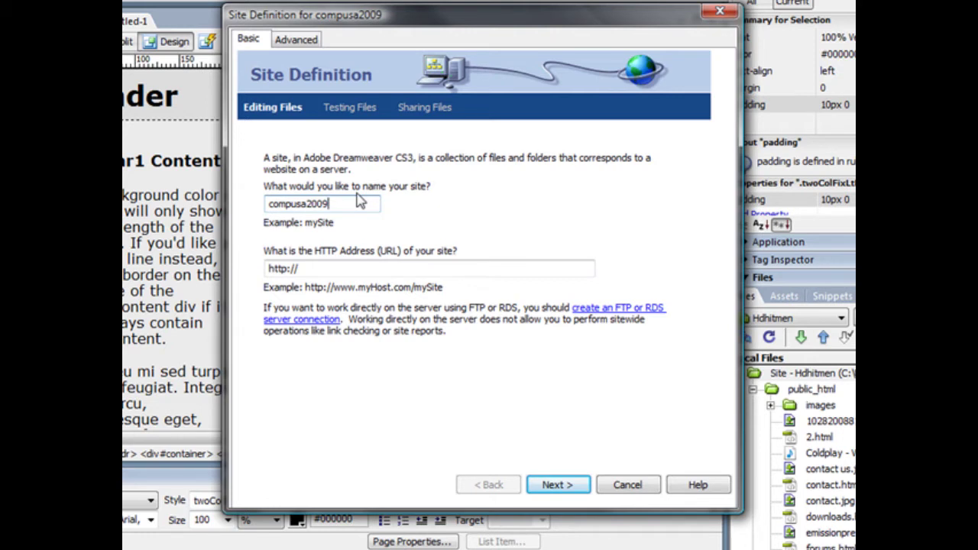
left_click(357, 269)
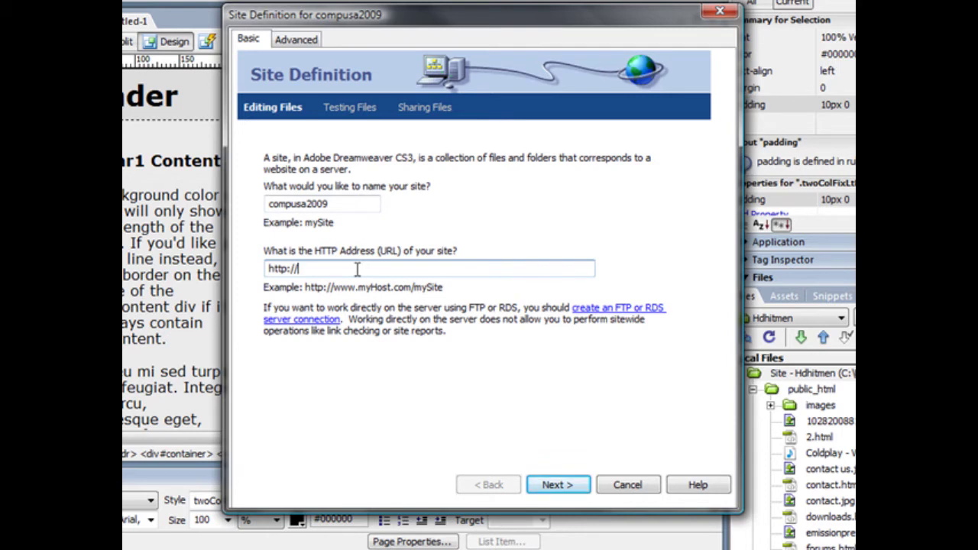
type("hdhitmen.startlogic.com")
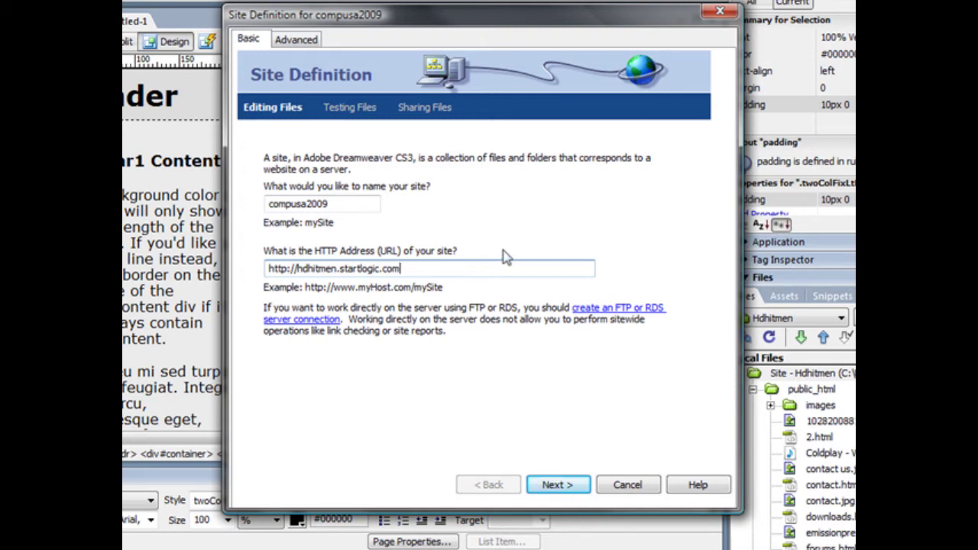
left_click(557, 485)
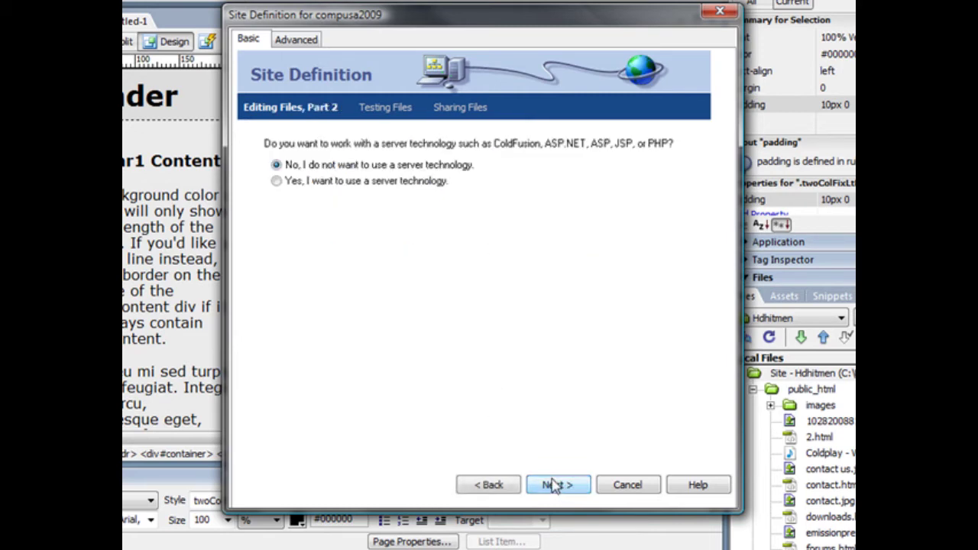
- Keep no server technology and local-copy editing in the default compusa2009 folder, advancing to Sharing Files
left_click(556, 485)
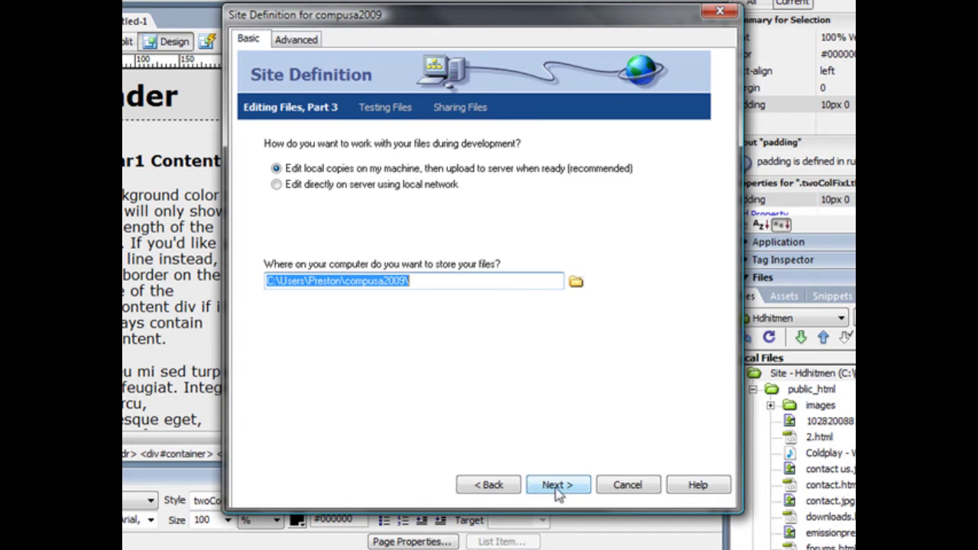
left_click(557, 485)
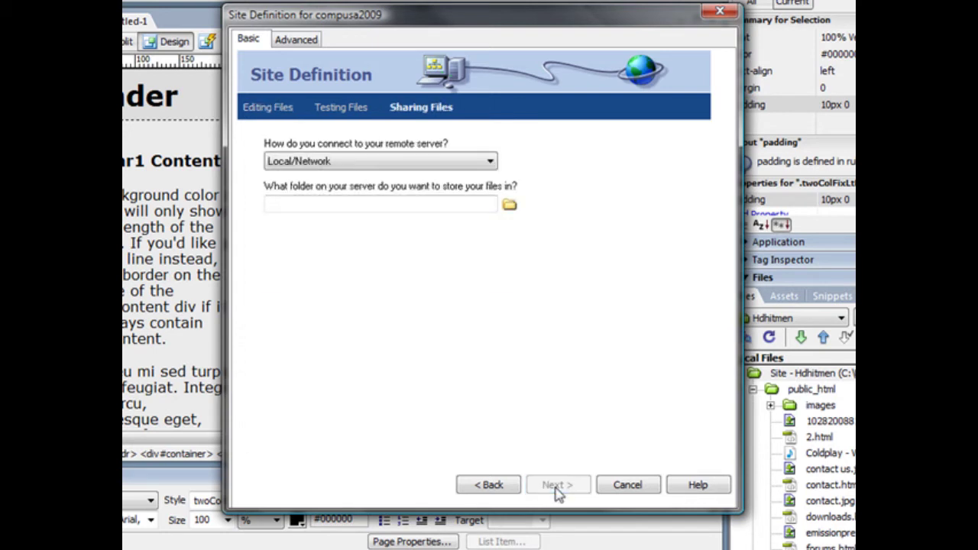
- Choose FTP access with host hdhitmen.startlogic.com and host folder public_html
left_click(457, 164)
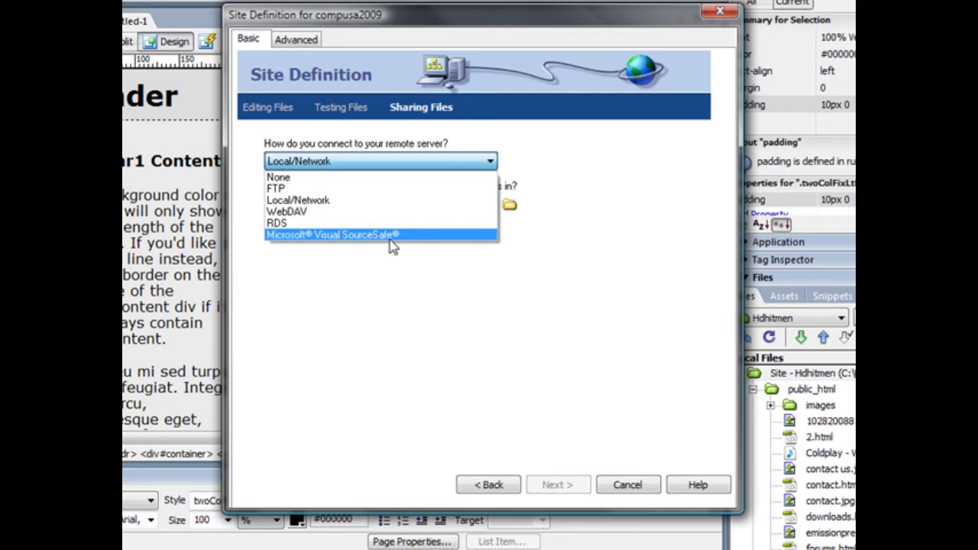
left_click(364, 189)
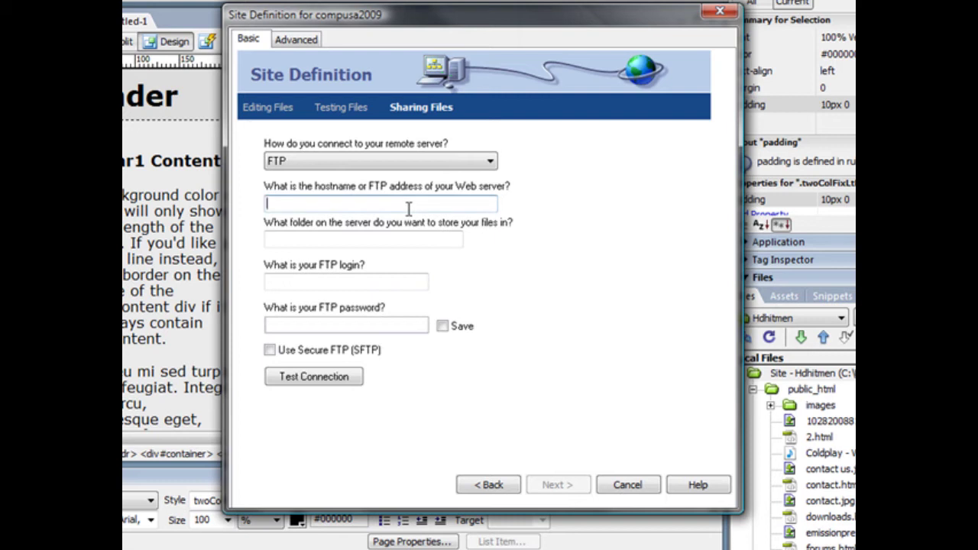
type("hdhi")
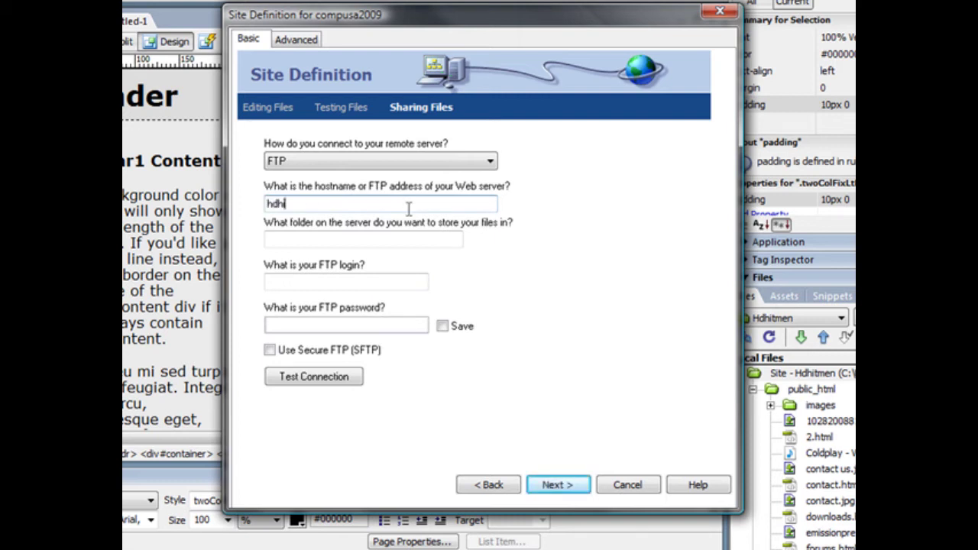
type("tmen.startlogic.")
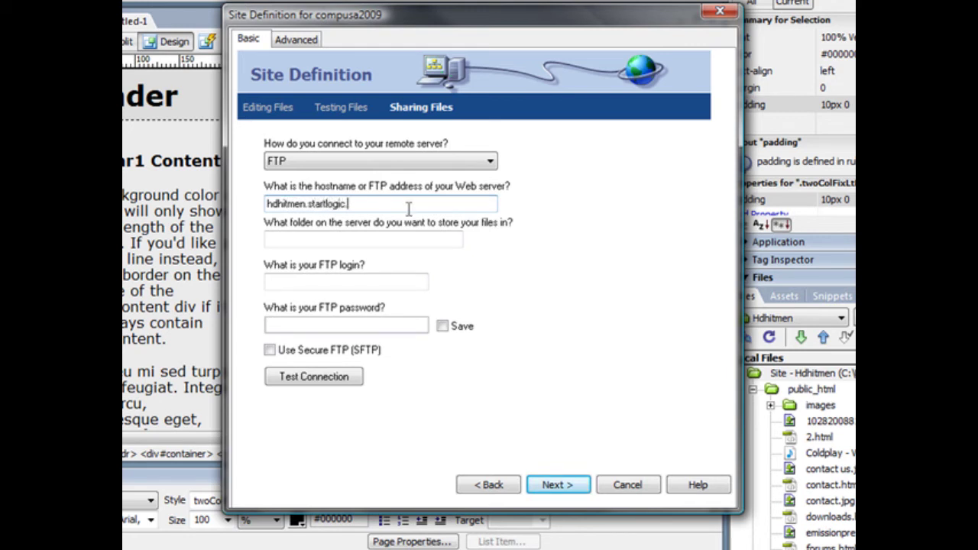
type("com")
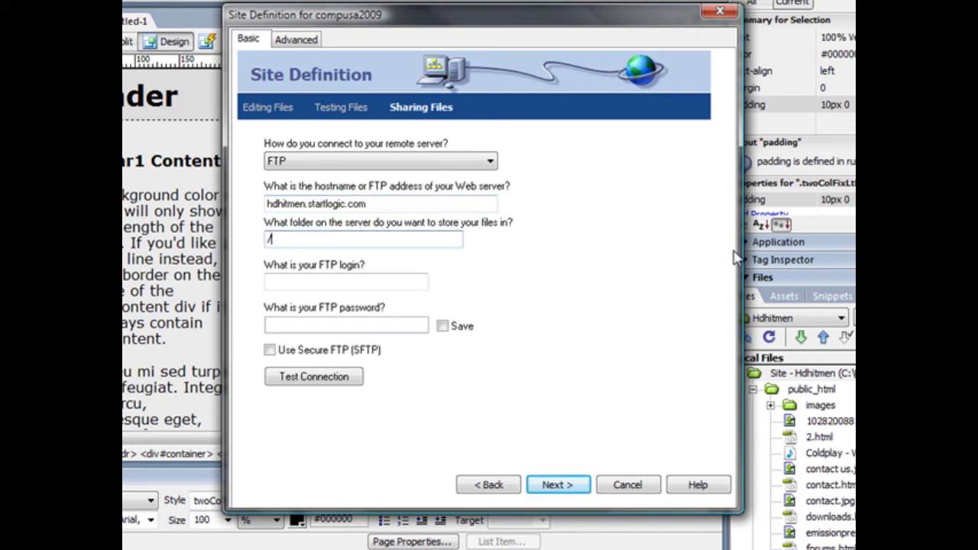
type("public_html")
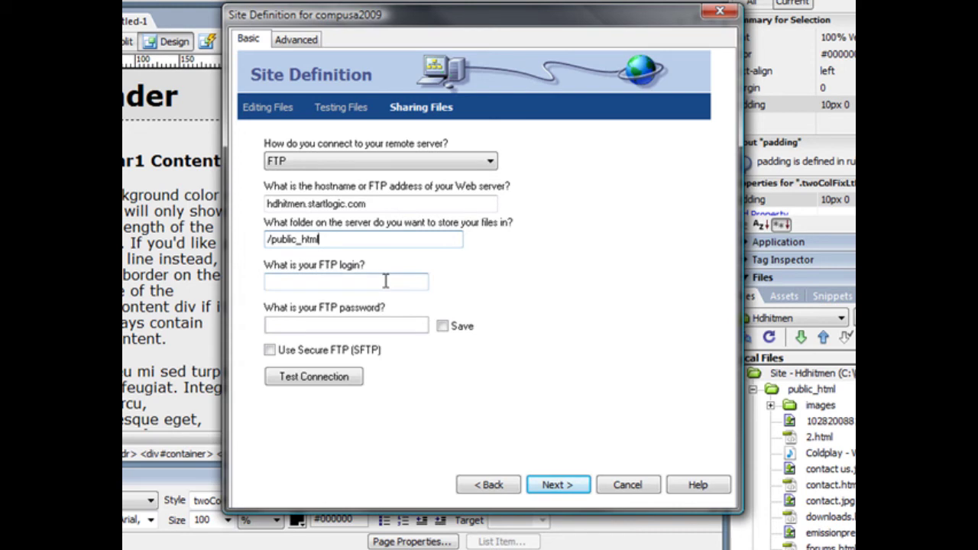
- Enter the FTP login and password, then continue to the check-in and check-out question
left_click(352, 282)
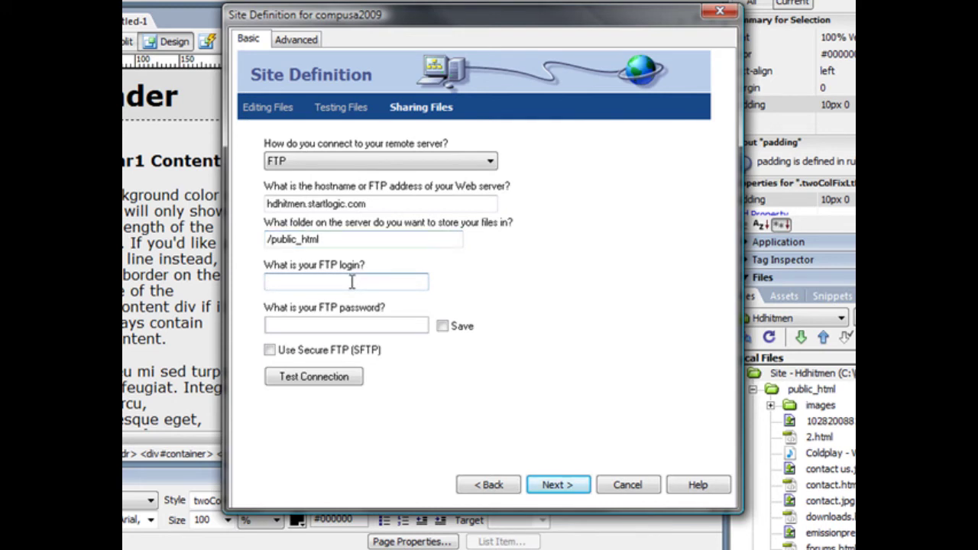
type("hdhitmen")
key("Tab")
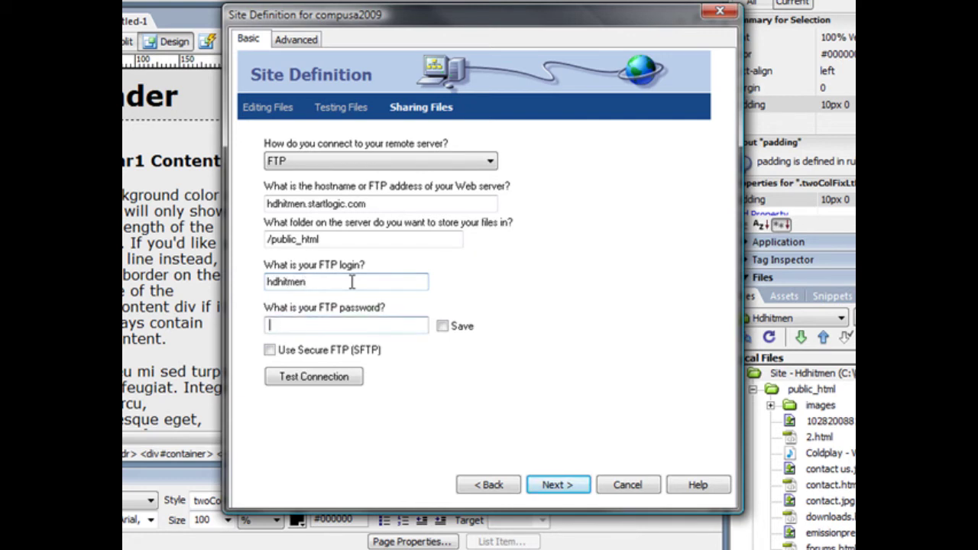
type("•••••••••••")
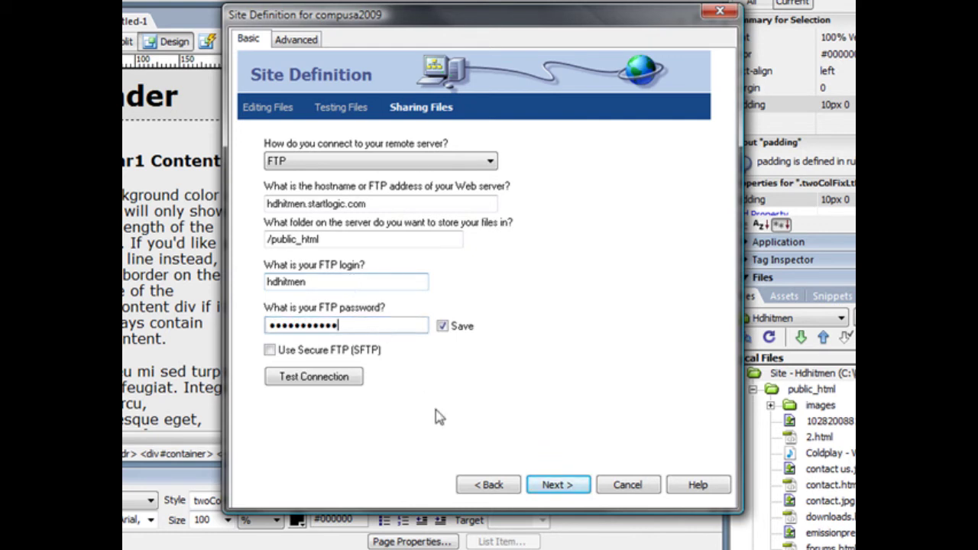
left_click(575, 488)
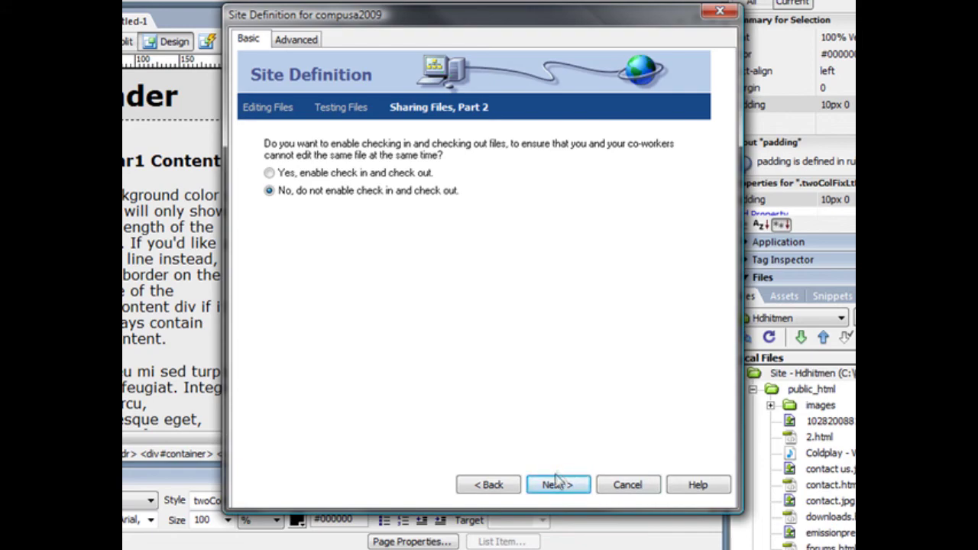
- Complete the compusa2009 site with check-in/out disabled, then replace the Main Content placeholder text with 'test'
left_click(556, 483)
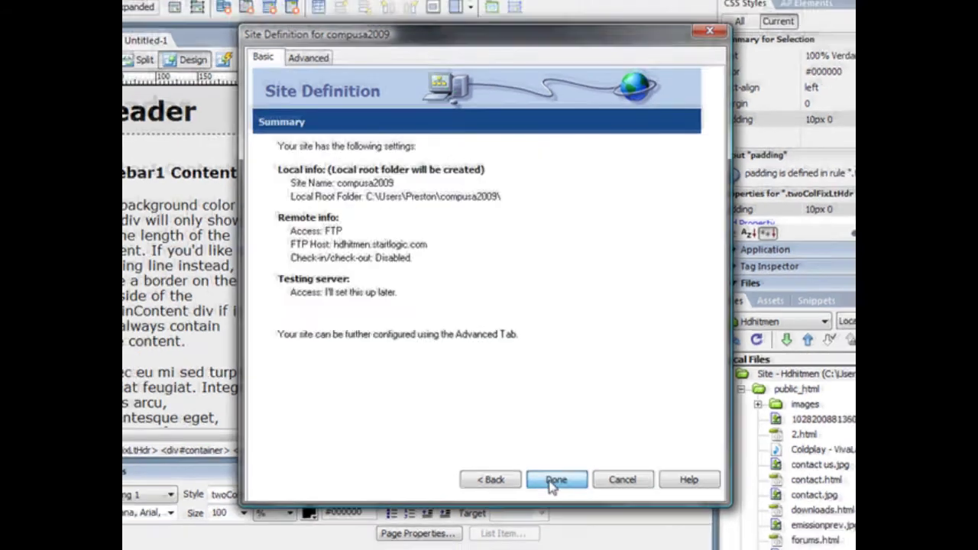
left_click(556, 480)
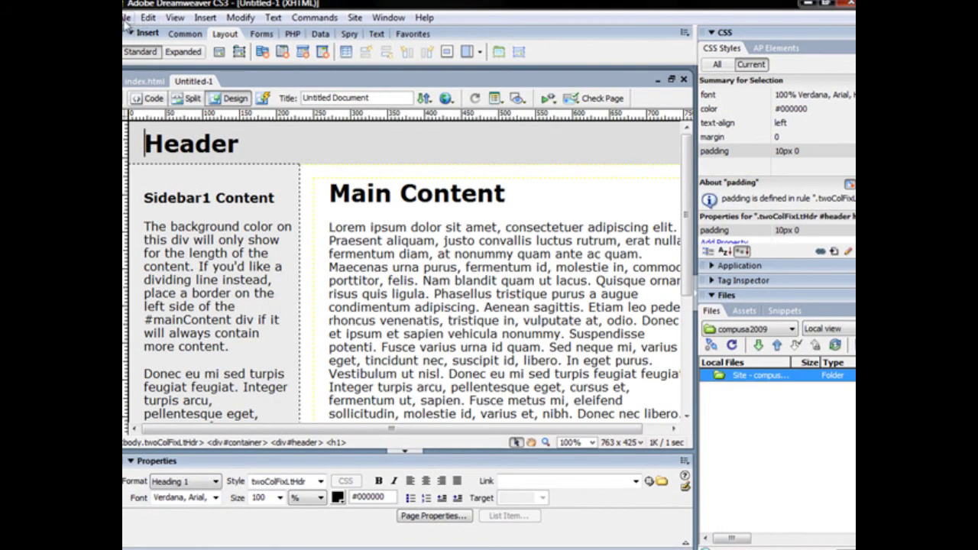
left_click_drag(403, 255, 534, 320)
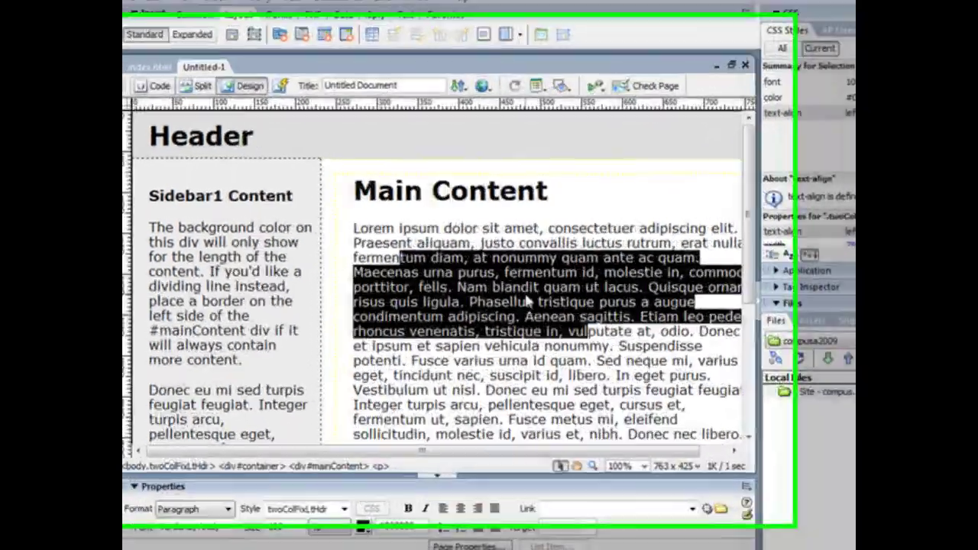
left_click(489, 281)
left_click_drag(373, 224, 780, 408)
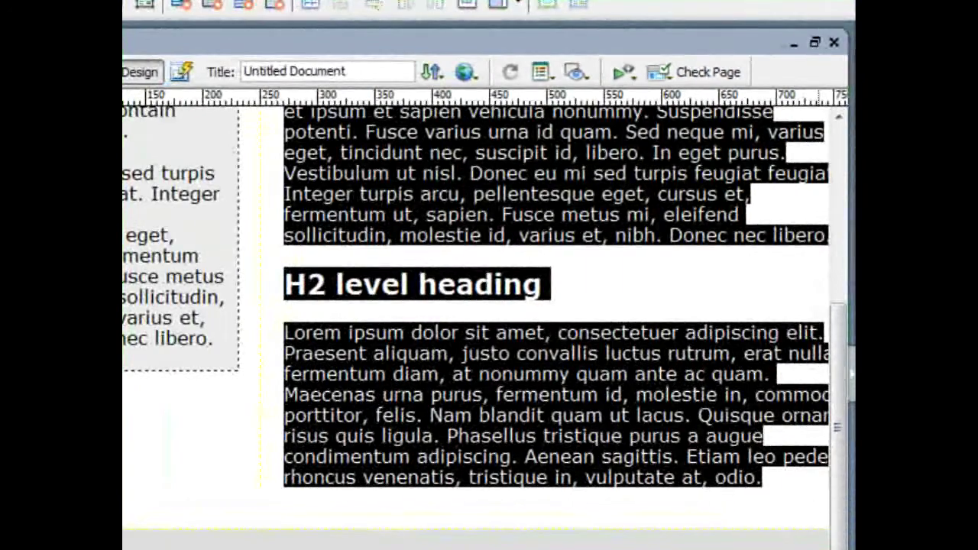
key("Delete")
type("test")
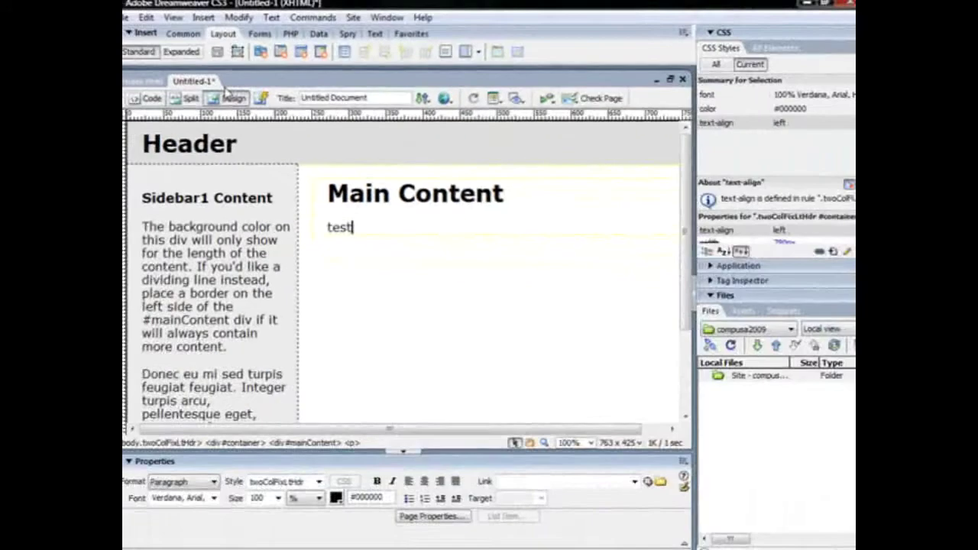
left_click(129, 19)
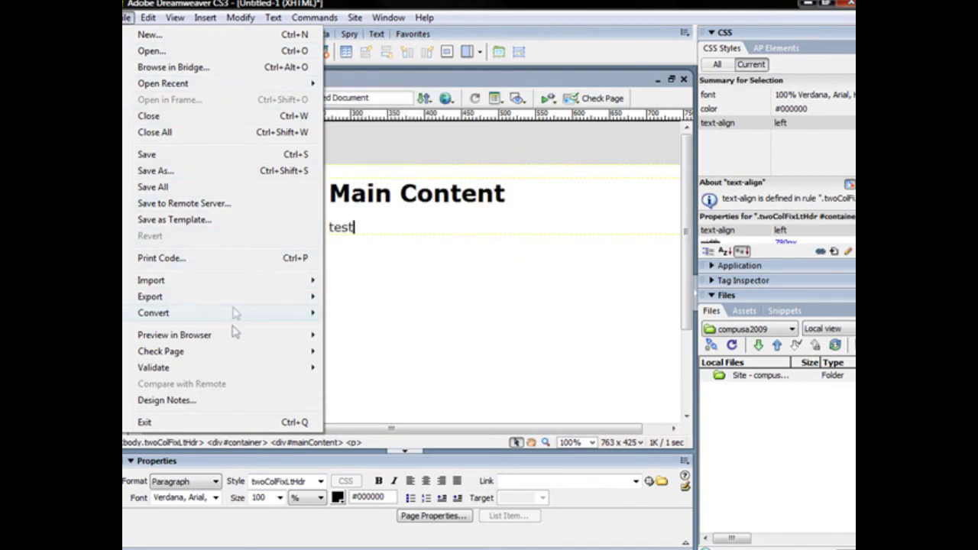
- Save the page to the remote compusa2009 folder and dismiss the resulting network error
mouse_move(224, 341)
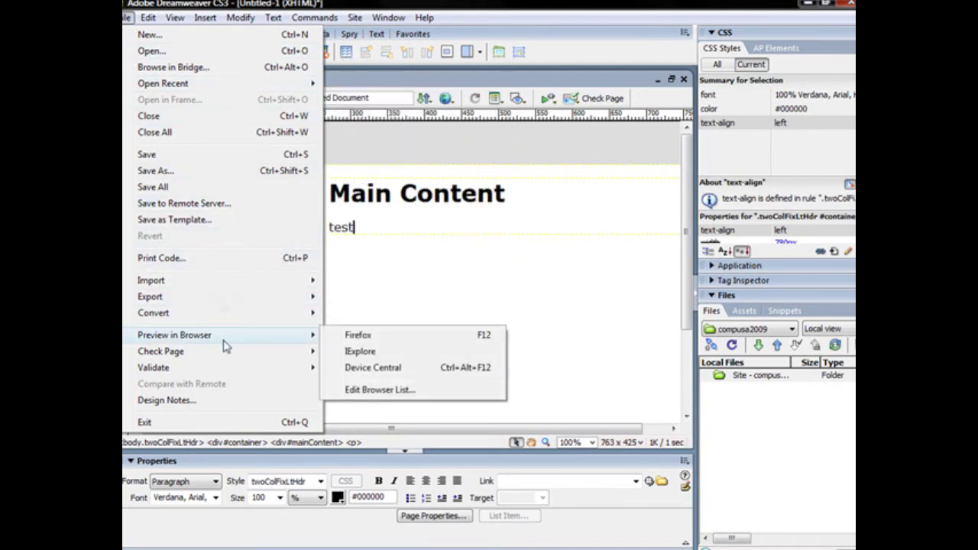
left_click(203, 205)
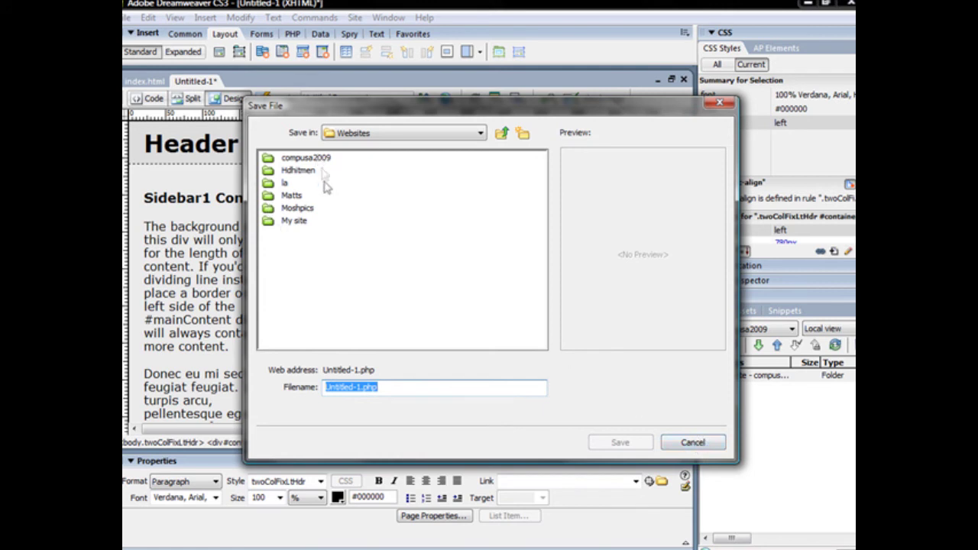
left_click(290, 158)
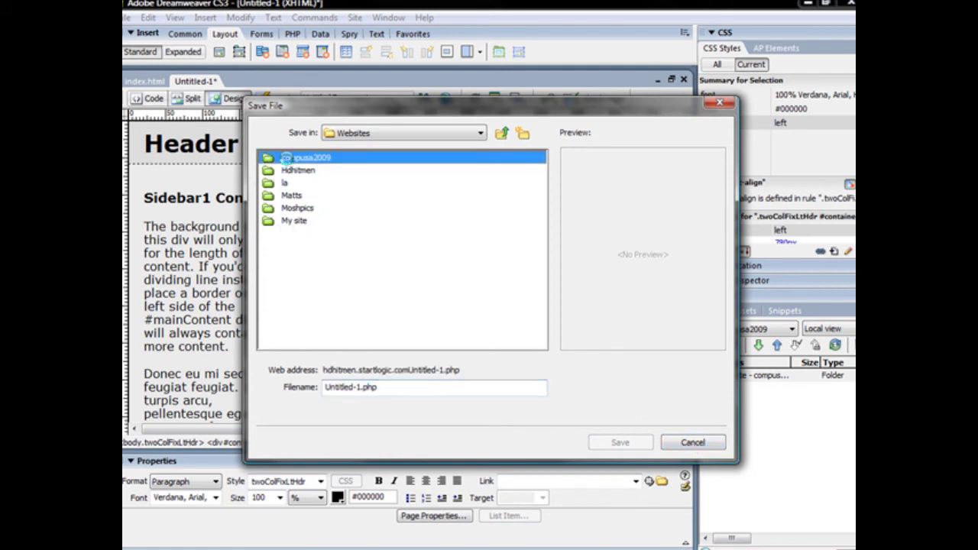
left_click(680, 444)
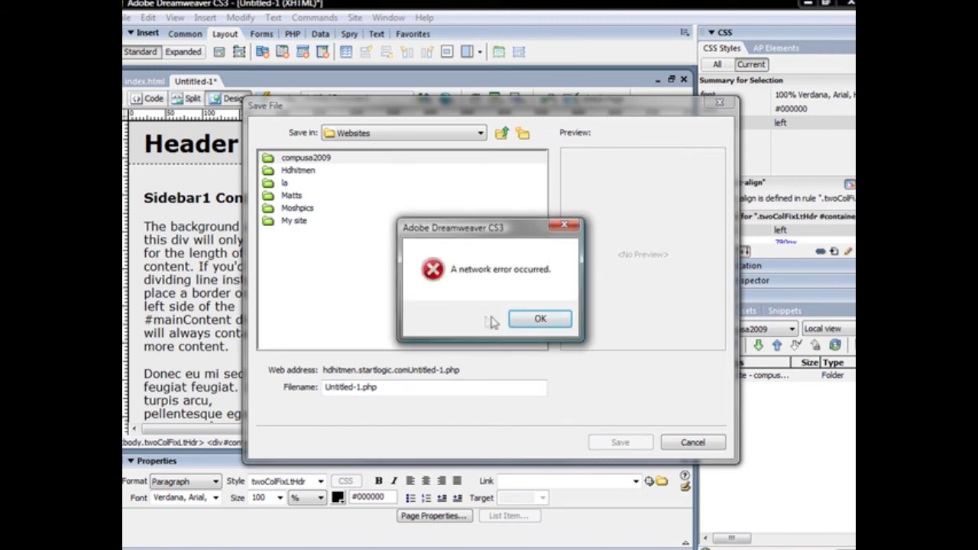
left_click(556, 321)
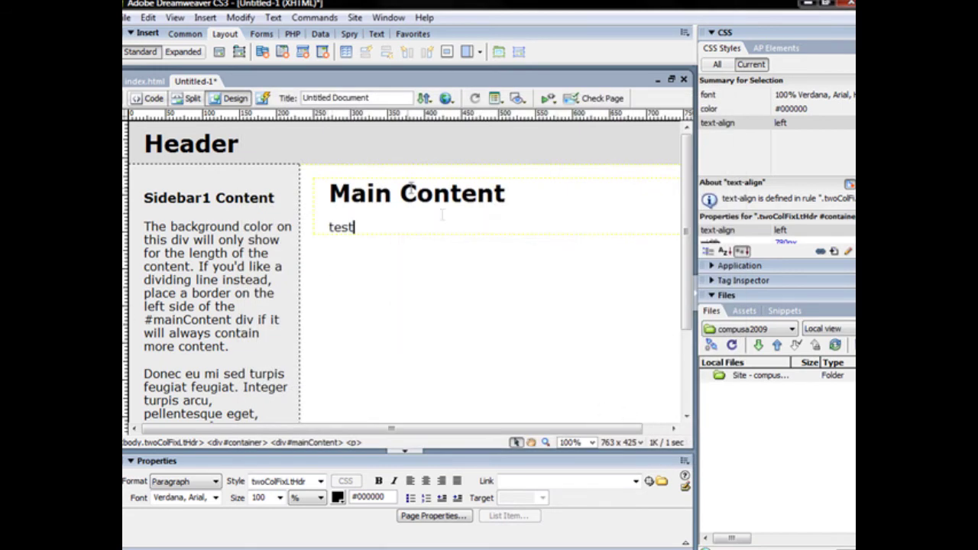